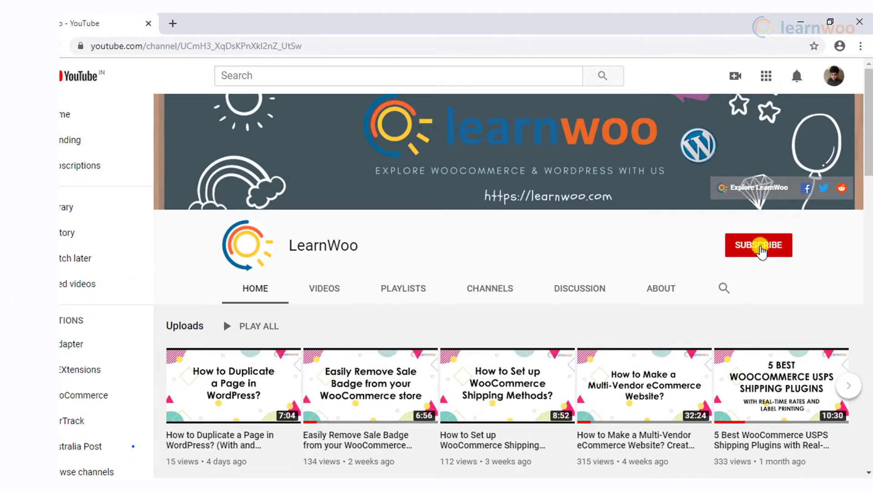
Subscribe to the LearnWoo YouTube channel and set its notification bell to All
click(761, 247)
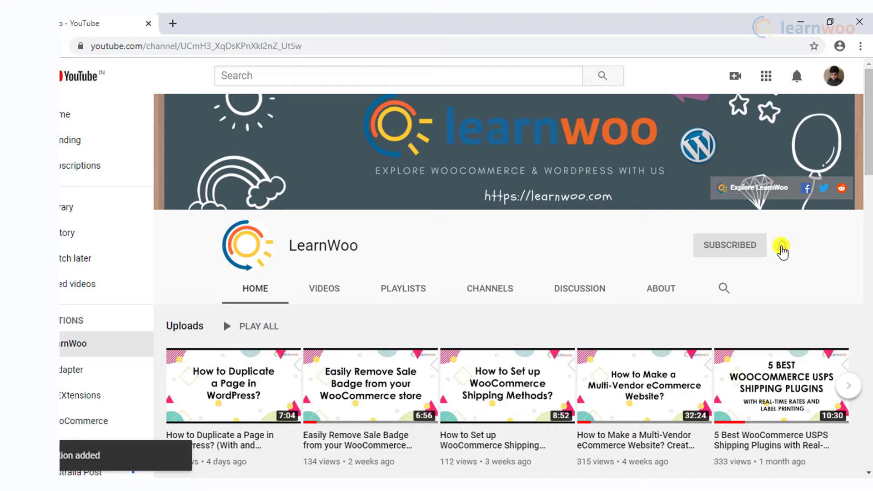
click(781, 246)
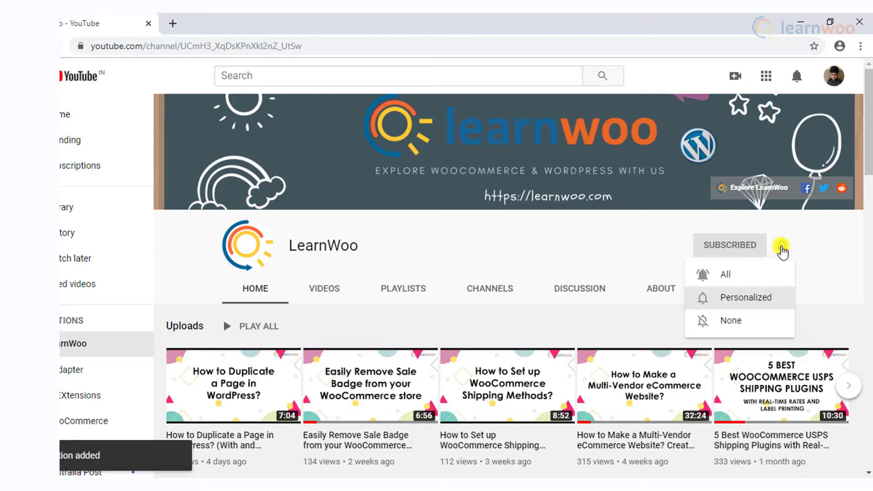
click(775, 274)
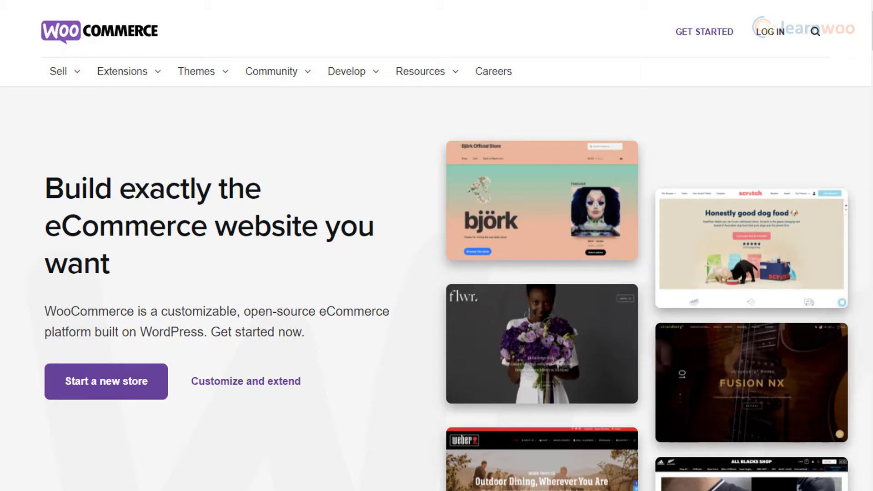
scroll(436, 272, down, 5)
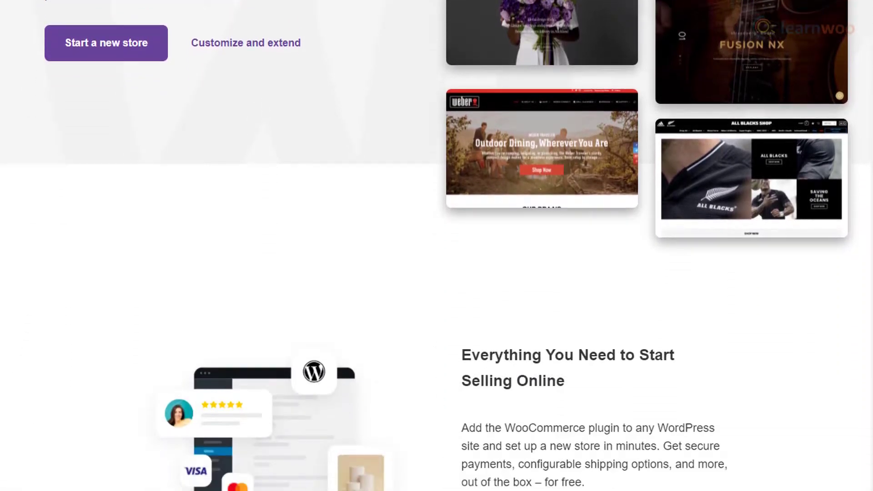
scroll(436, 273, down, 3)
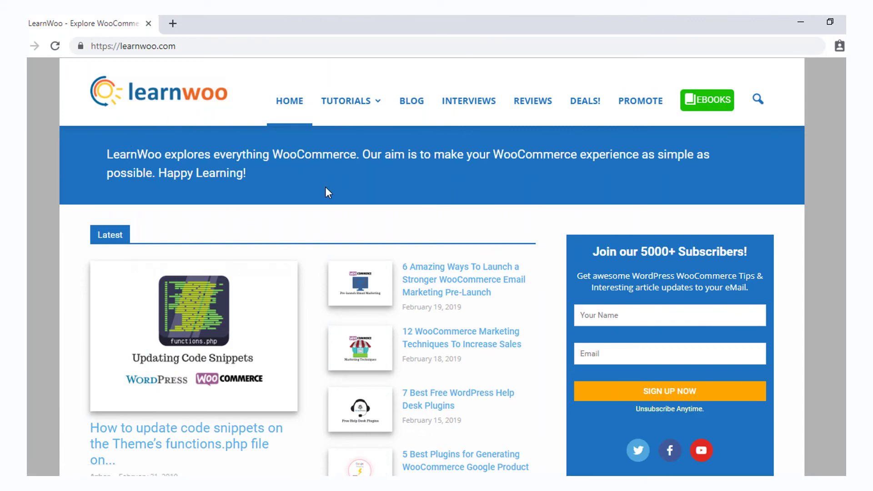
scroll(416, 354, down, 3)
scroll(426, 343, down, 3)
scroll(426, 343, down, 3)
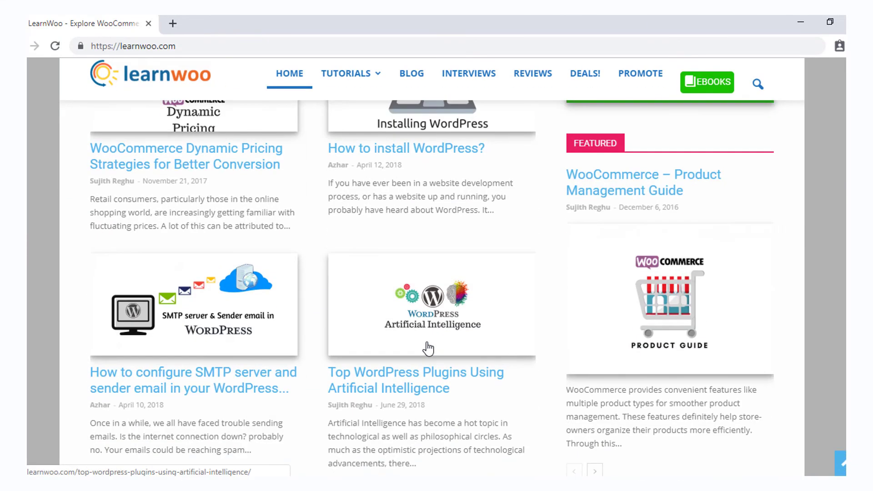
scroll(427, 343, down, 1)
scroll(426, 340, up, 5)
scroll(425, 340, up, 5)
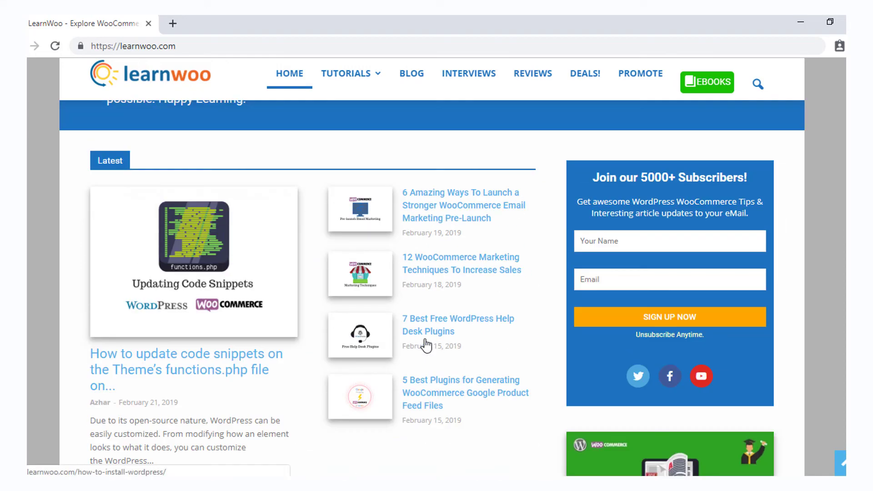
scroll(409, 273, up, 3)
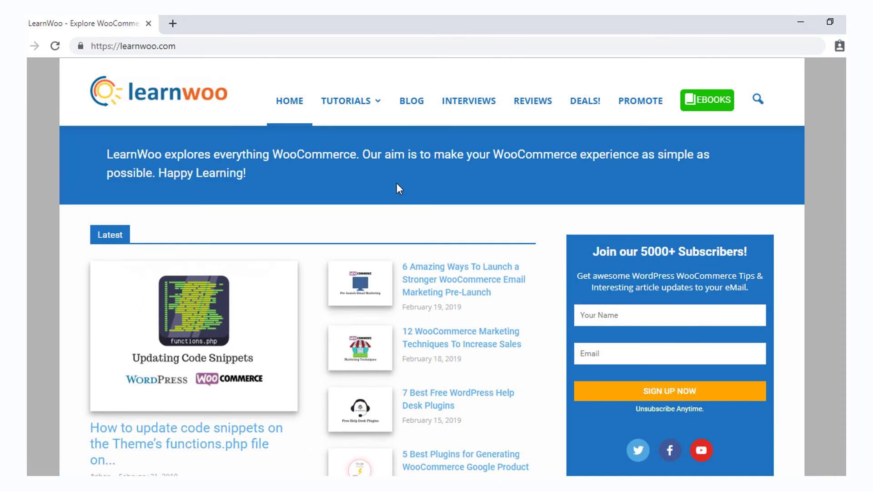